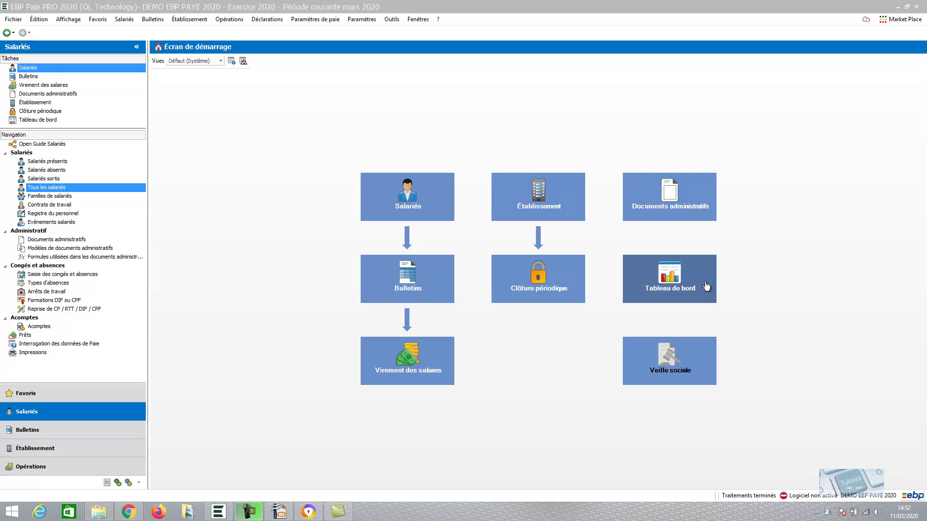
Step: Create a new employee record and set the title (Civilité) to Madame
click(421, 199)
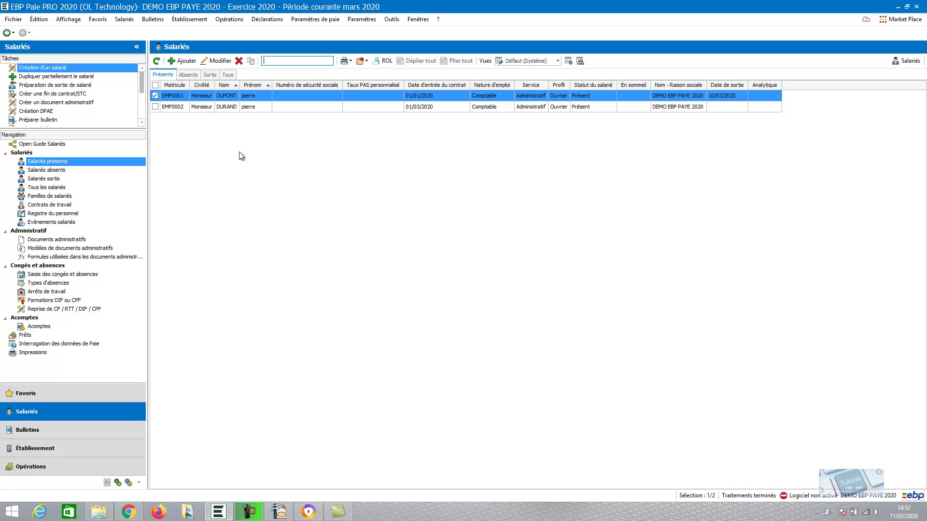
click(183, 61)
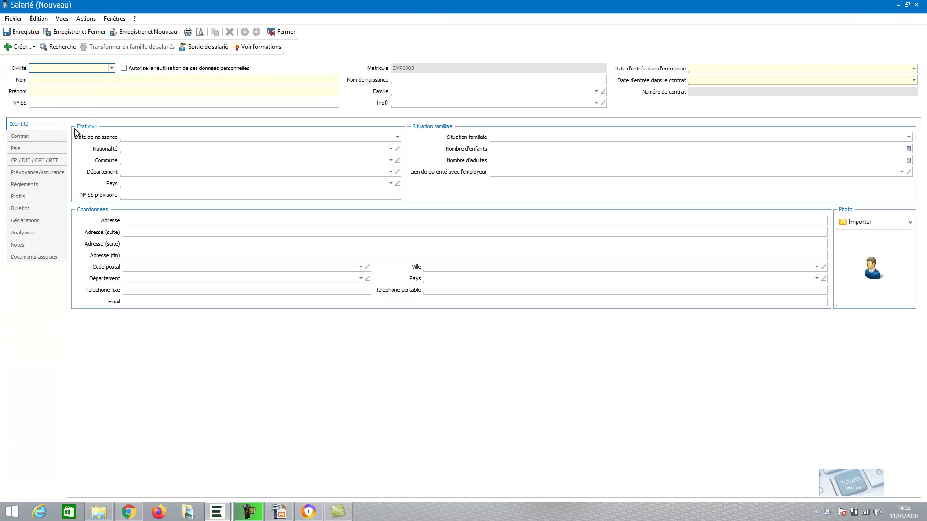
click(111, 68)
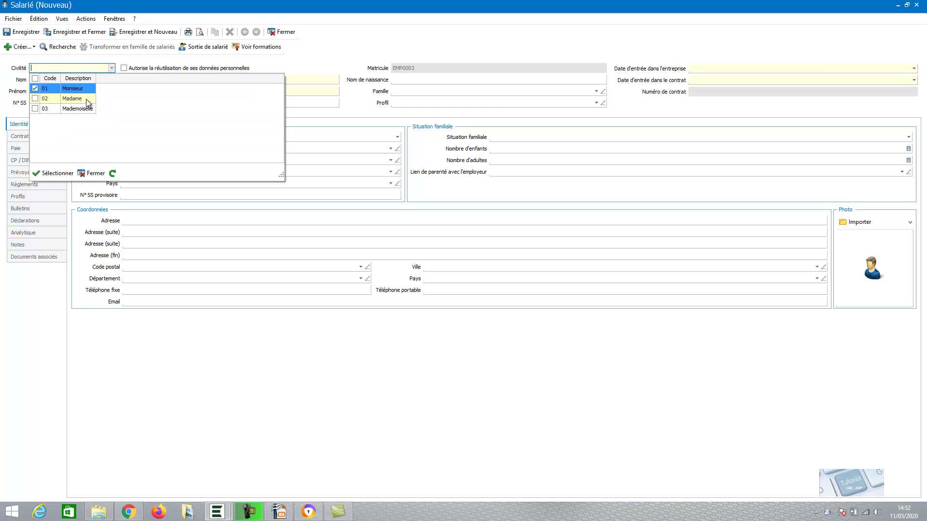
click(89, 98)
Step: Enter "Temps partiel" as the employee's last name and "Partiel" as the first name
click(101, 80)
text(tEMPS)
key(BackSpace)
key(BackSpace)
key(BackSpace)
key(BackSpace)
key(BackSpace)
key(BackSpace)
text(Temps partiel)
click(85, 92)
text(Partiel)
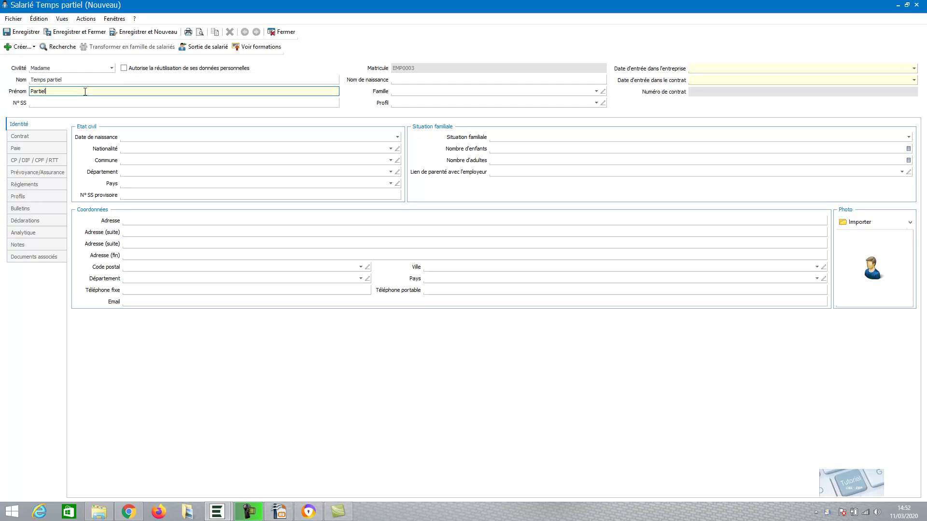
key(Tab)
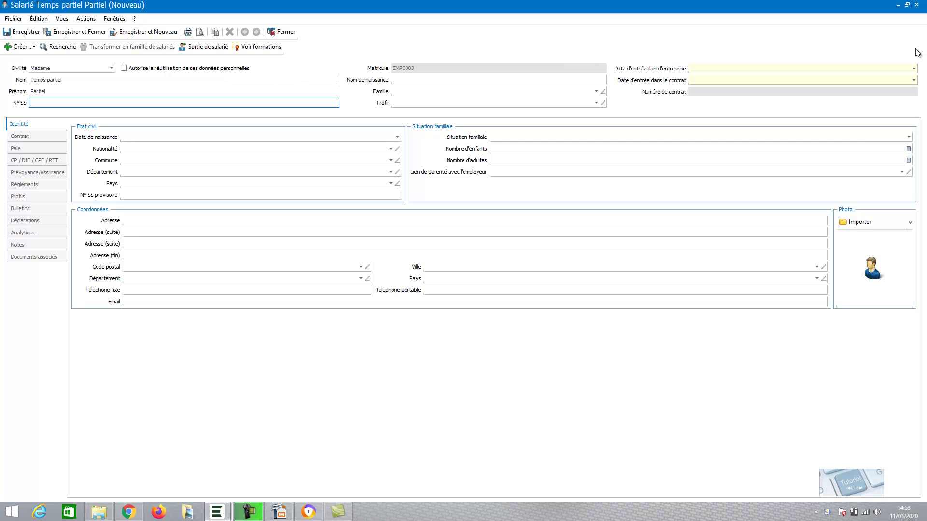
Step: Set the company entry date to 11/03/2020 and assign the family Salarié Non Cadre / CDI / Temps partiel
click(915, 68)
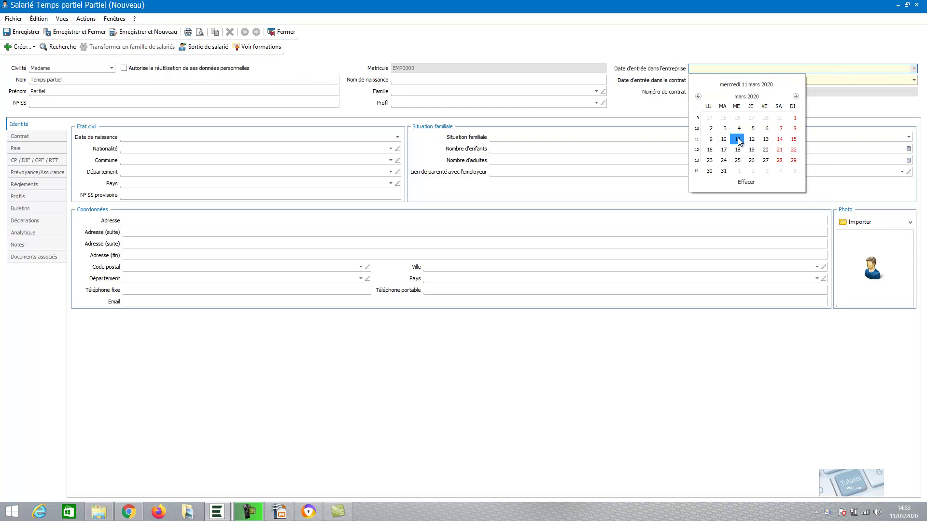
click(737, 139)
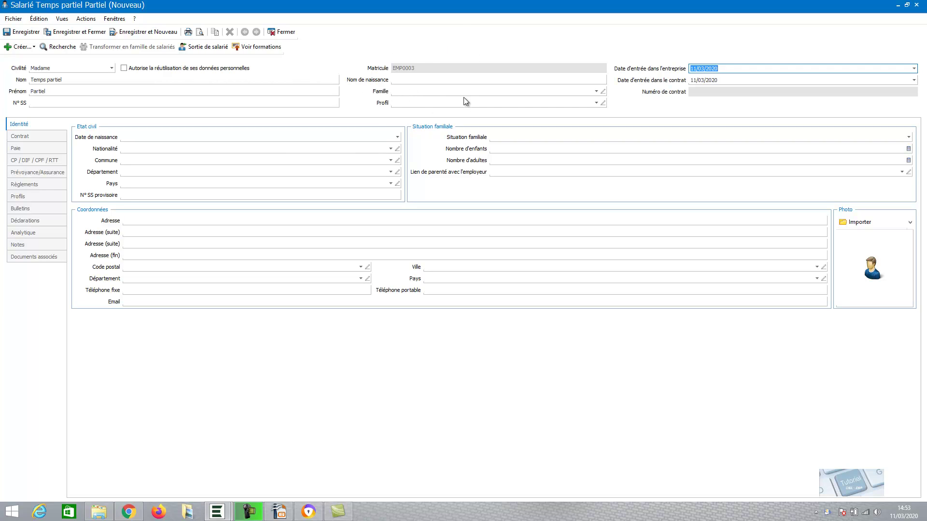
click(597, 91)
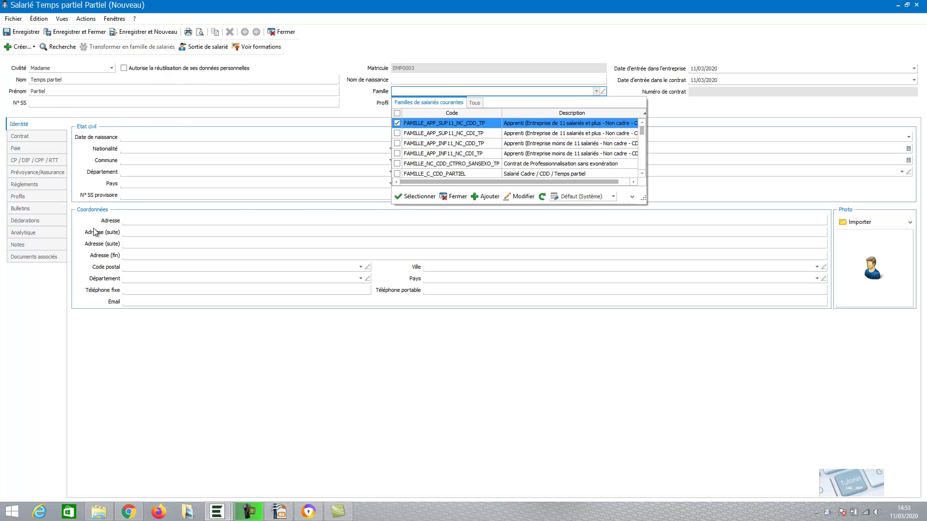
click(642, 174)
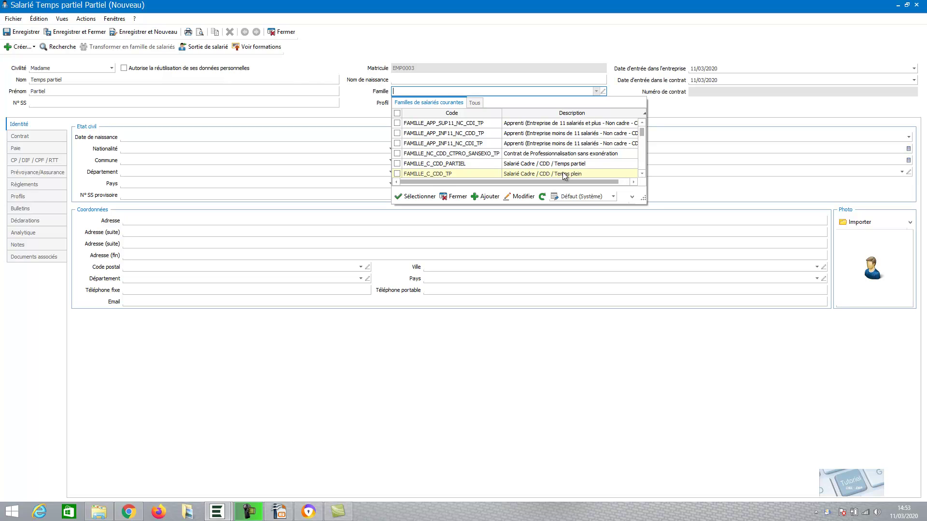
click(643, 175)
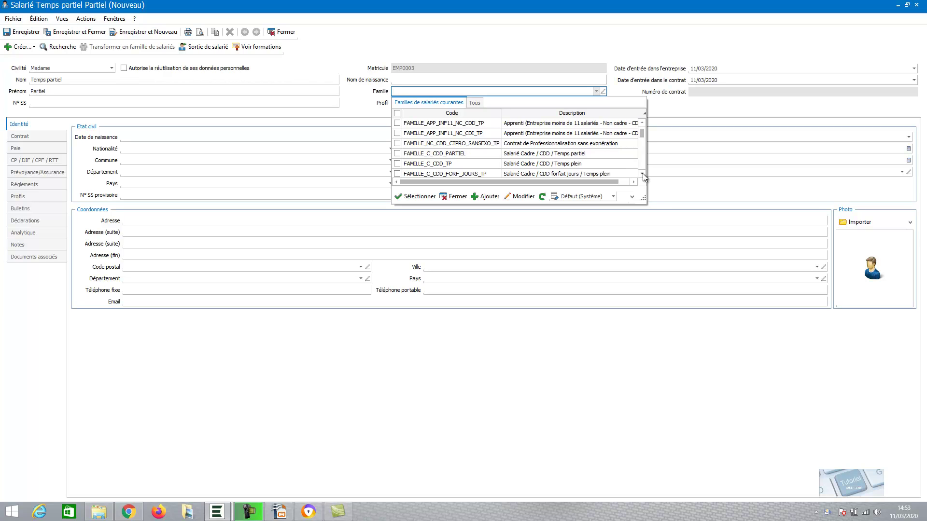
click(643, 175)
click(642, 175)
click(642, 175)
click(642, 173)
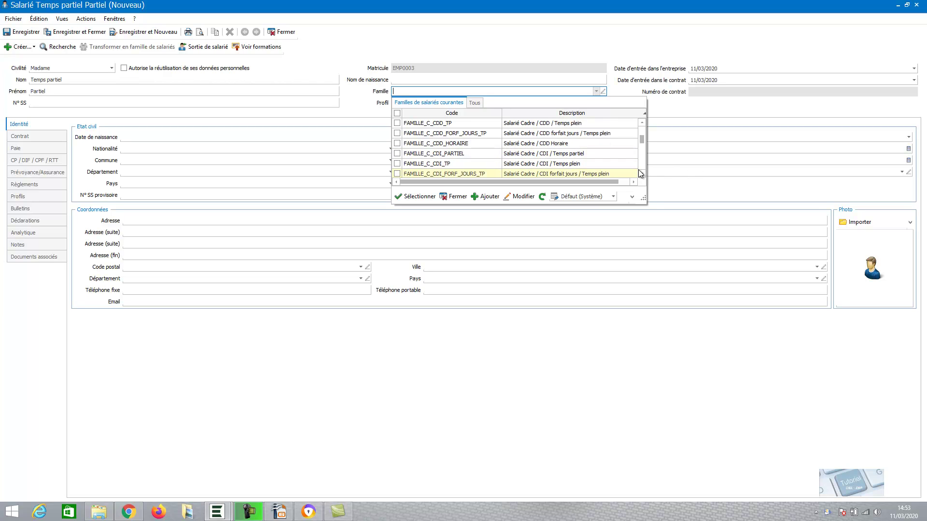
click(642, 175)
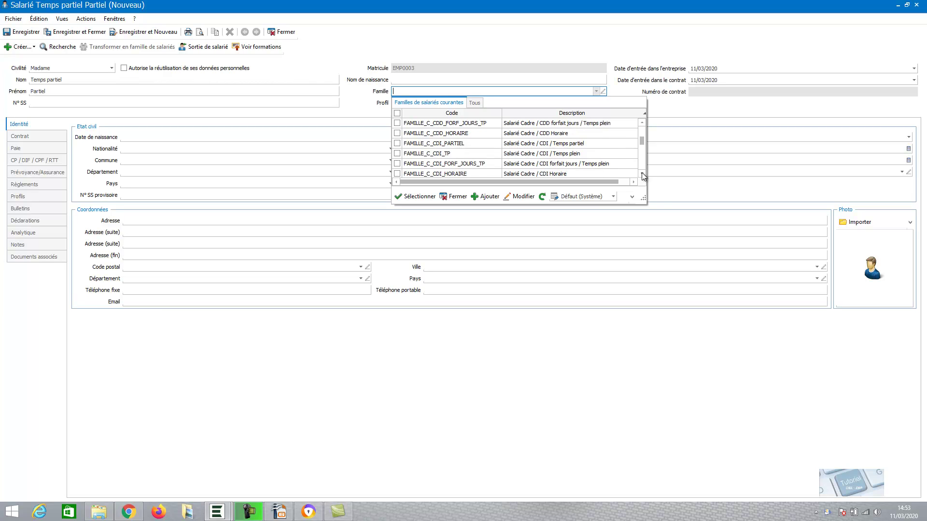
click(642, 175)
click(642, 175)
click(642, 175)
click(642, 175)
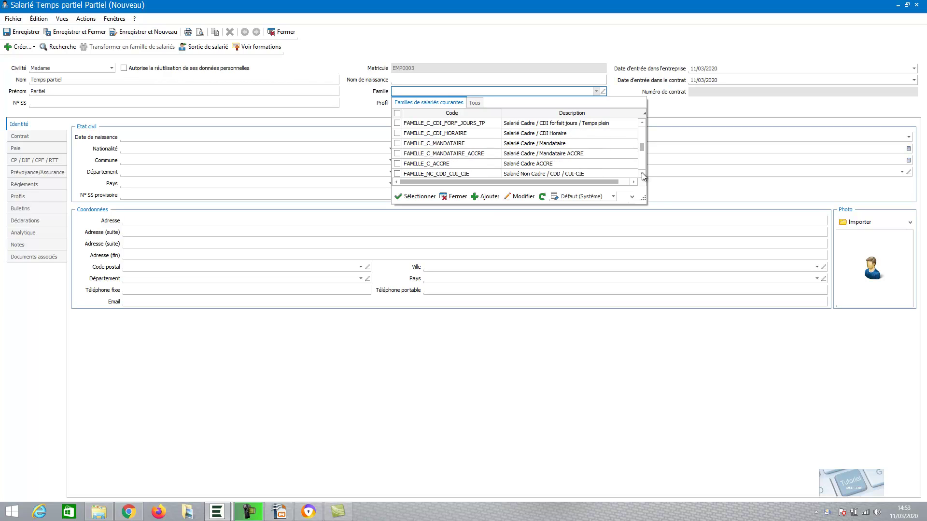
click(642, 175)
click(642, 175)
click(643, 174)
click(643, 174)
click(642, 174)
click(642, 175)
click(643, 175)
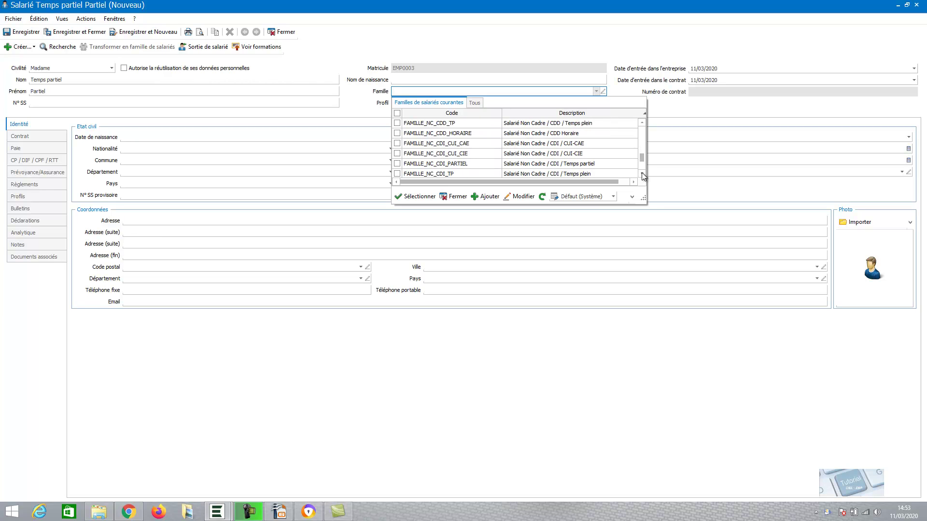
click(589, 166)
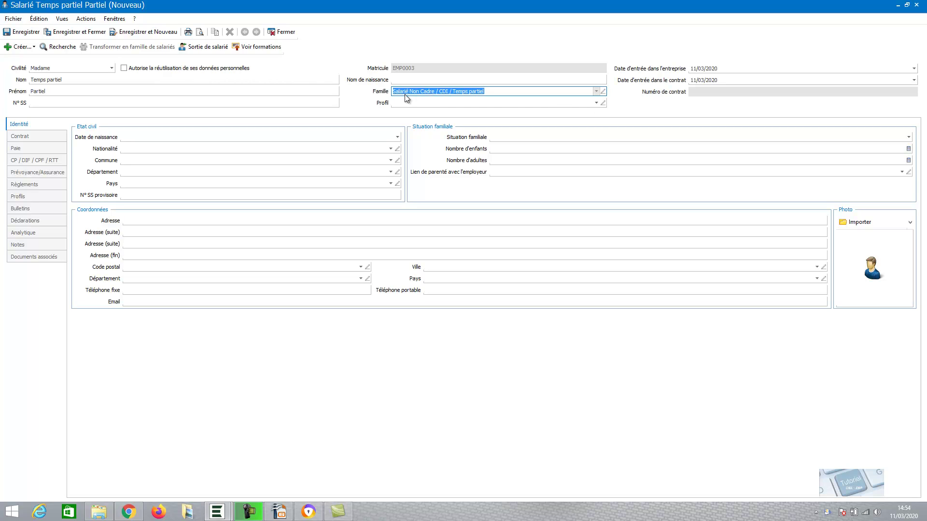
Step: Select Non cadre CDI (NC_CDI_MENSUEL) as the employee's profile
click(576, 100)
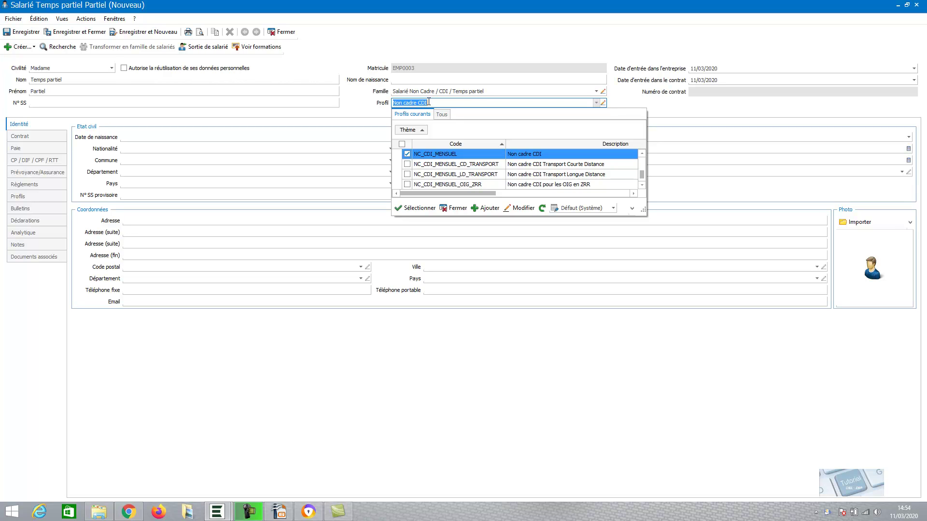
click(445, 158)
click(446, 158)
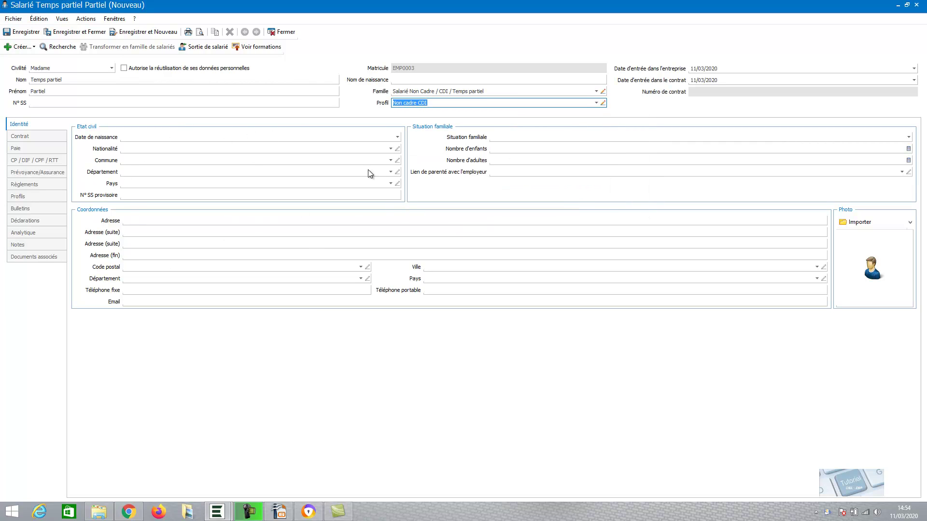
click(246, 195)
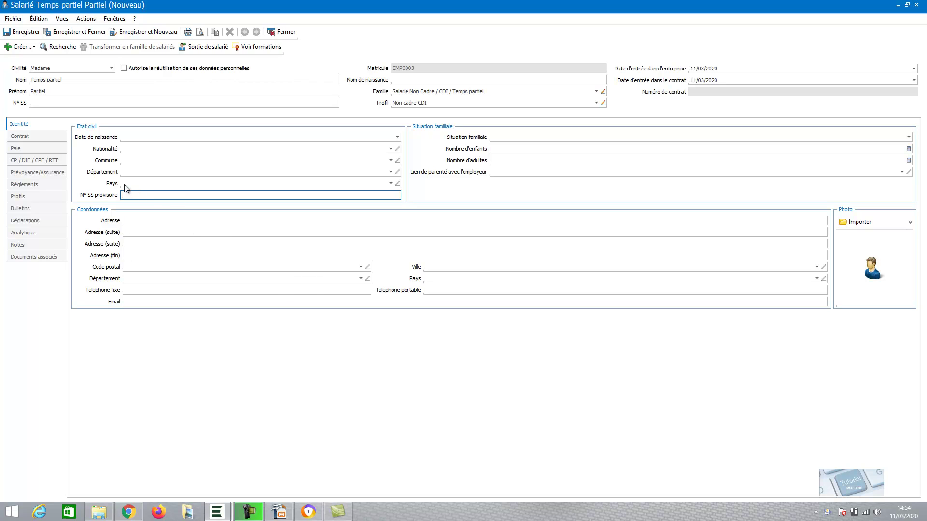
Step: Calculate the contract's part-time rate as 130 divided by 151,67, entering 0,86, and show the additional entry and employment details
click(22, 137)
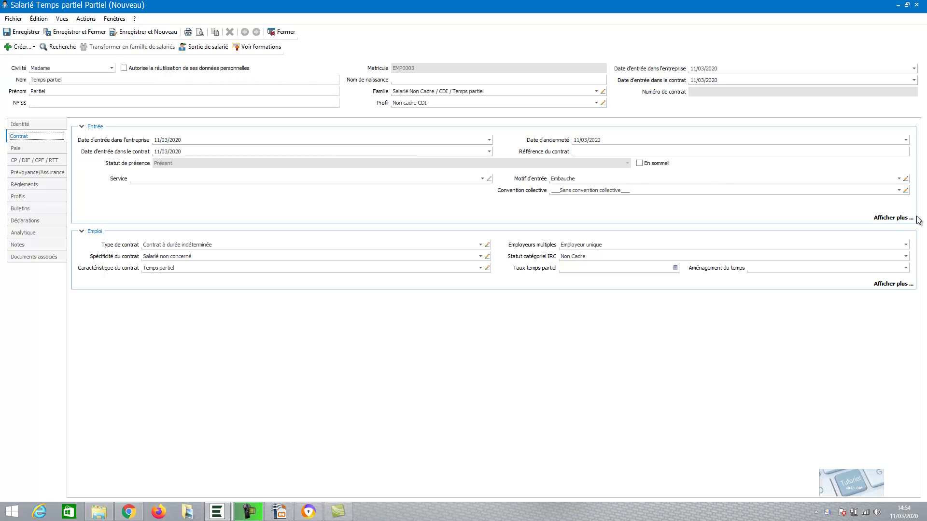
click(901, 220)
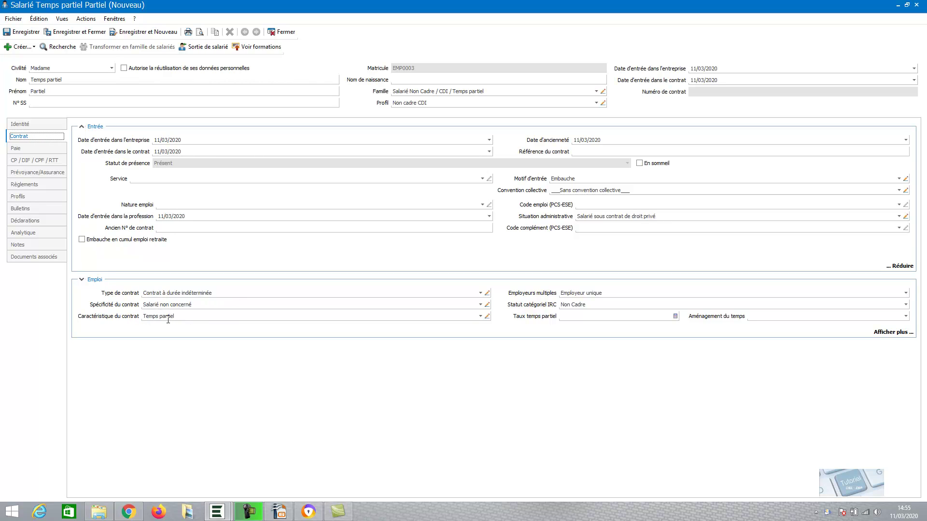
click(656, 317)
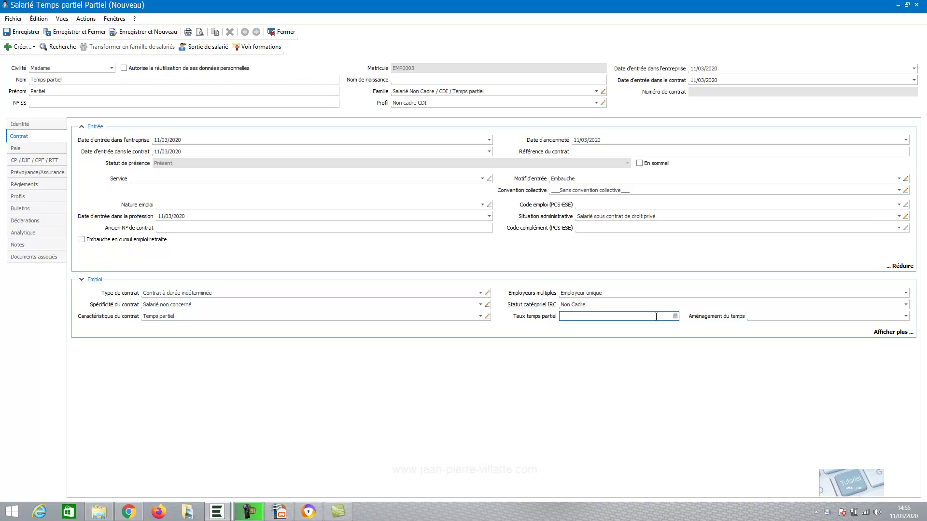
click(676, 317)
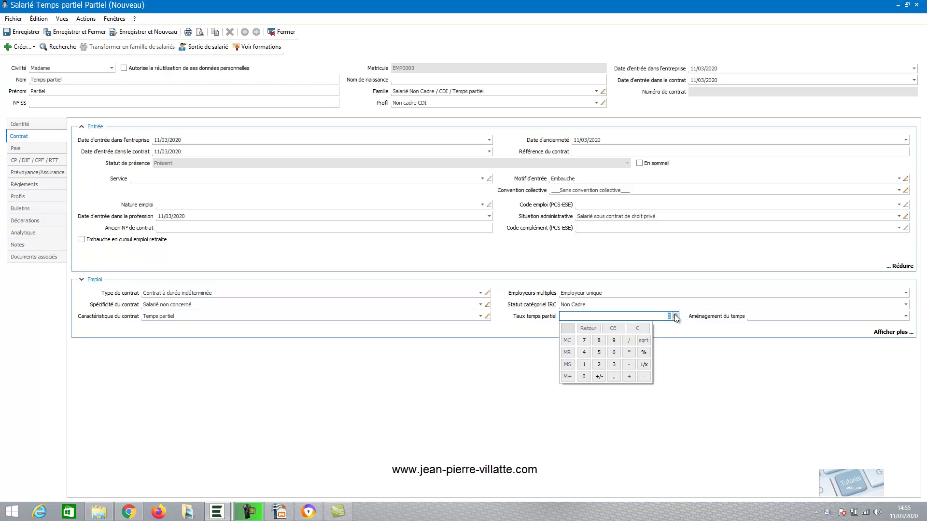
click(584, 364)
click(614, 367)
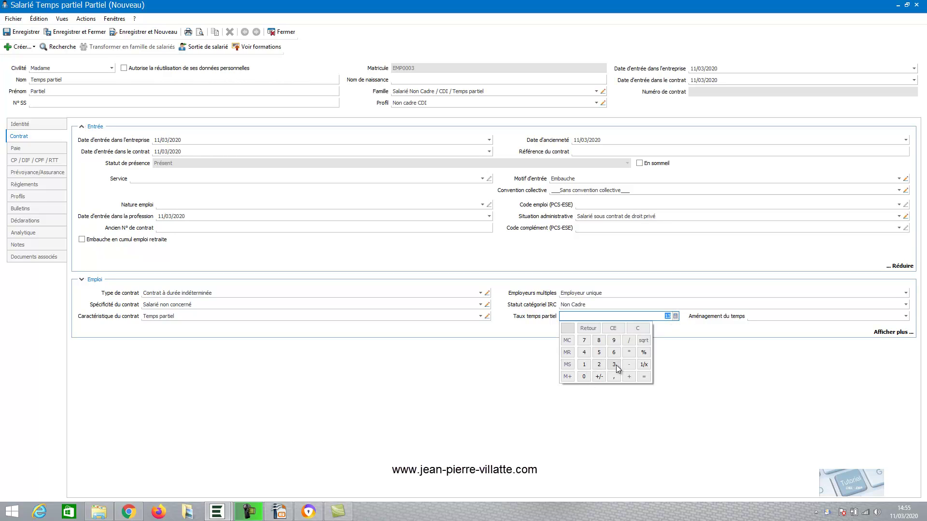
click(584, 377)
click(584, 365)
click(599, 352)
click(585, 365)
click(614, 377)
click(614, 352)
click(584, 340)
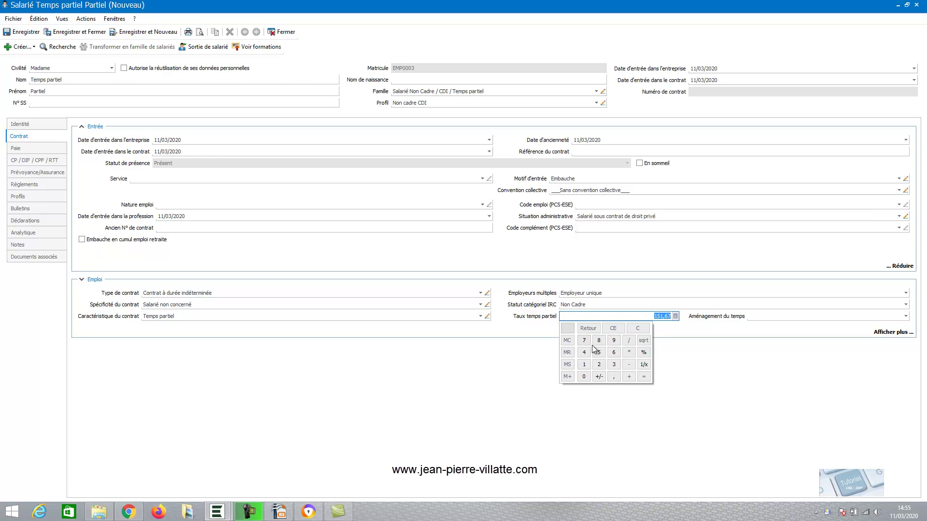
click(647, 377)
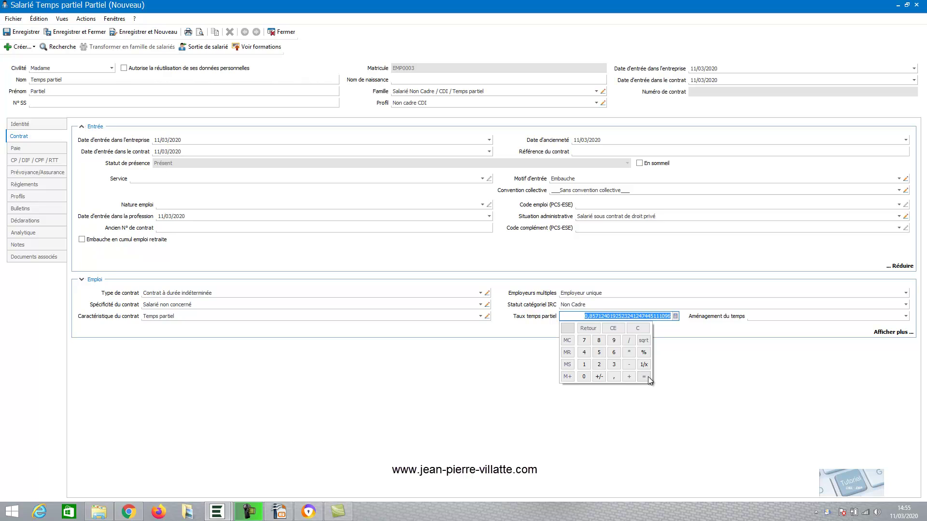
click(581, 314)
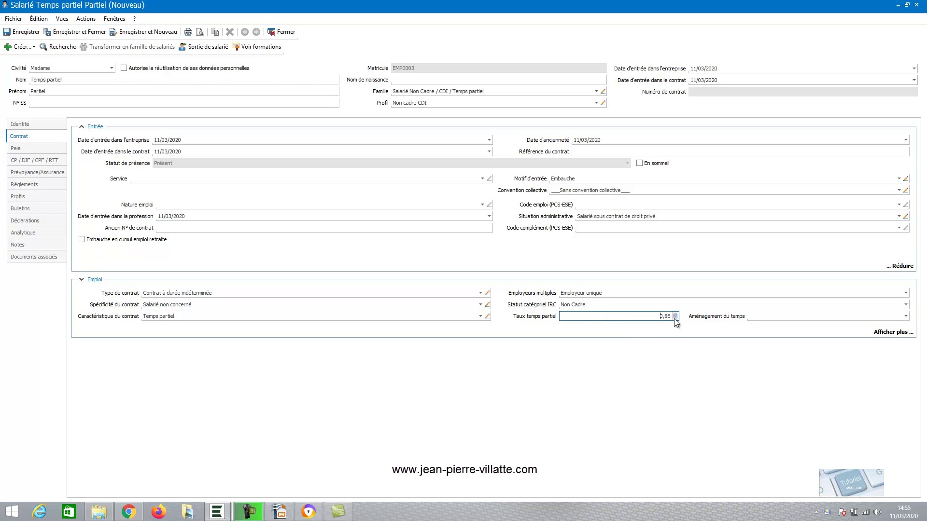
click(899, 333)
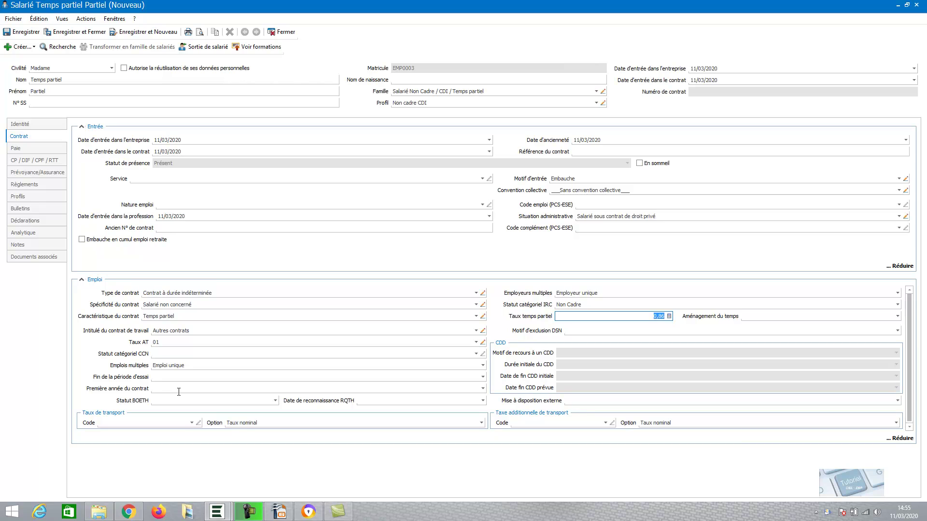
Step: Set the employee's monthly salary to 2000 and the monthly hours to 130 in the payroll information
click(41, 152)
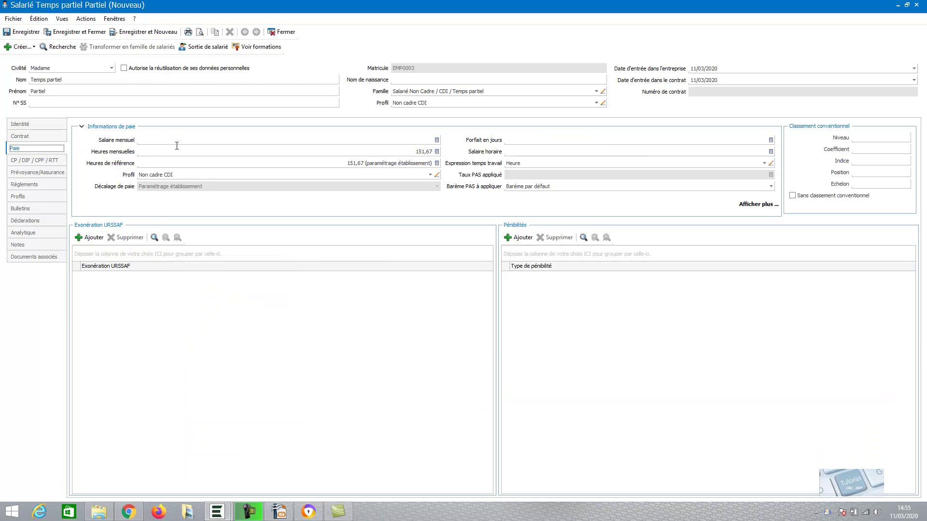
click(378, 139)
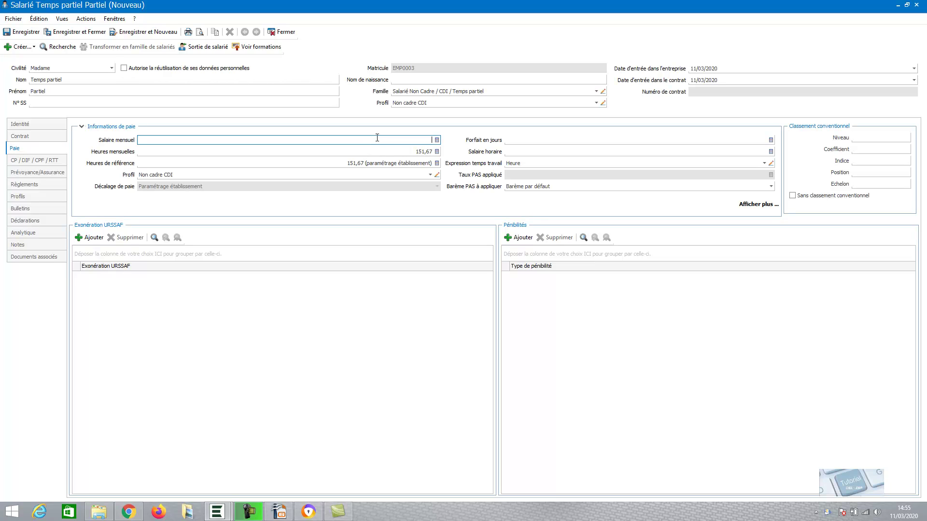
text(2000)
key(Tab)
click(410, 152)
text(130)
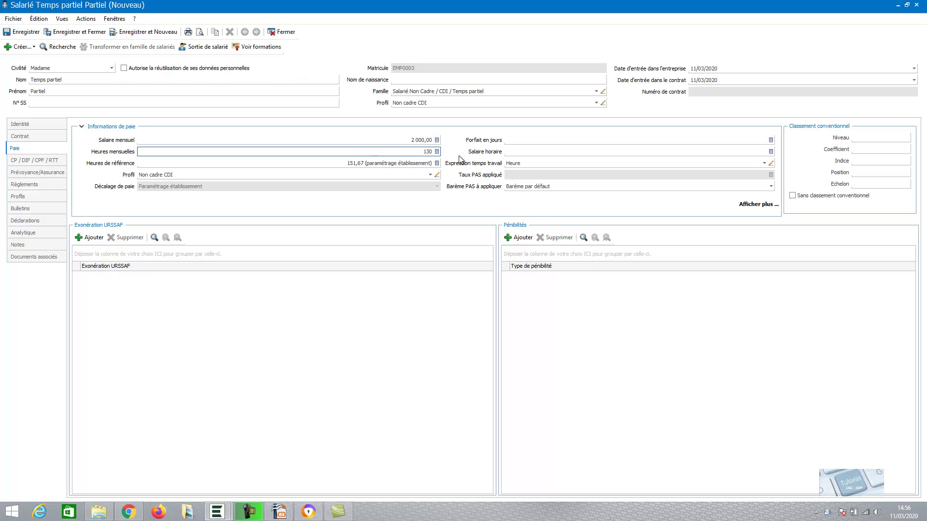
key(Tab)
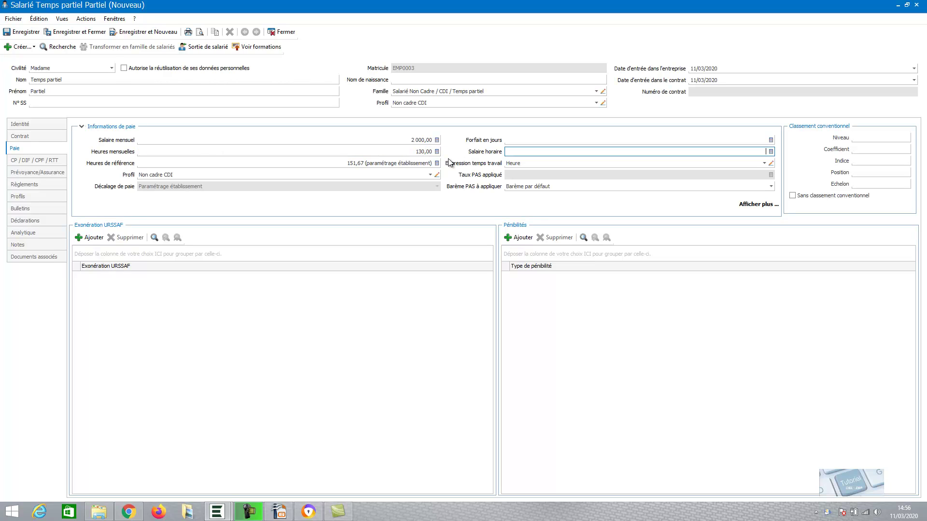
Step: Assign Planning 30 H sans mercredi as the employee's work schedule and display the Prévoyance/Assurance contracts
click(38, 161)
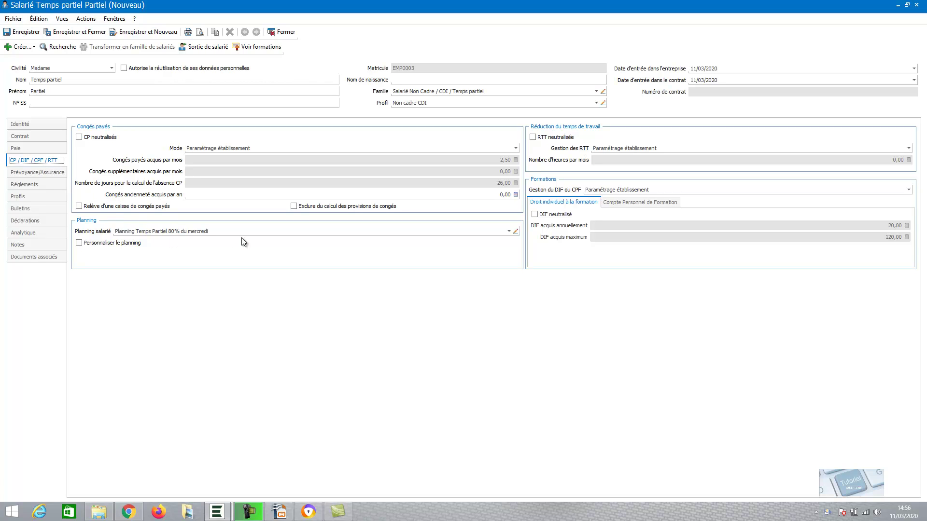
click(511, 232)
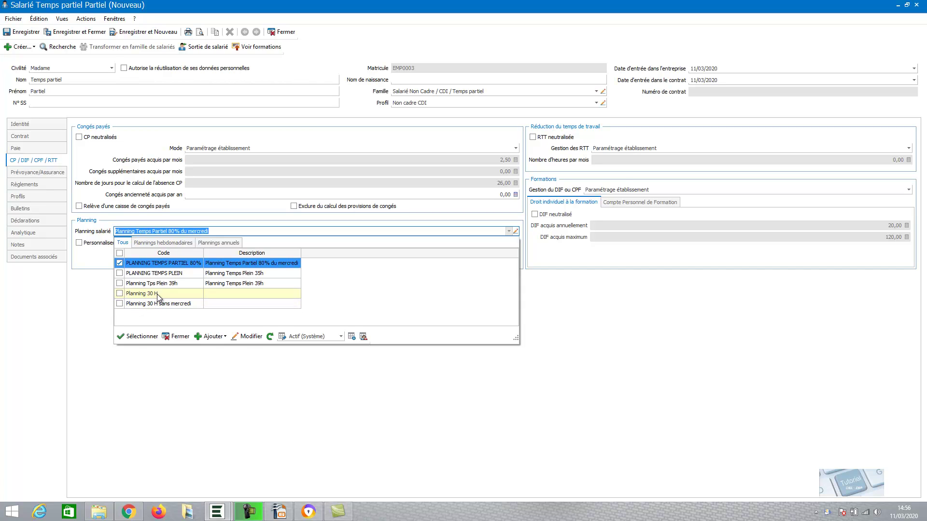
key(Delete)
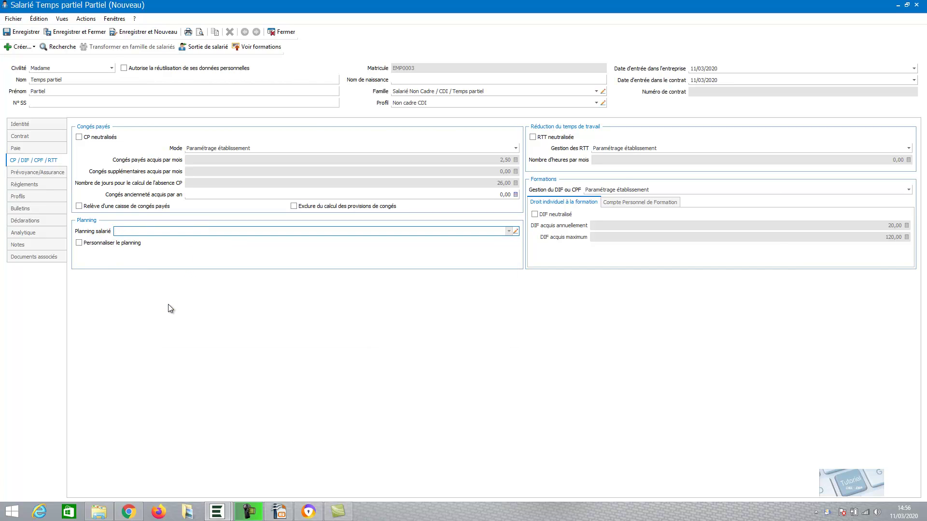
text(Planning 30 H sans mercredi)
click(35, 174)
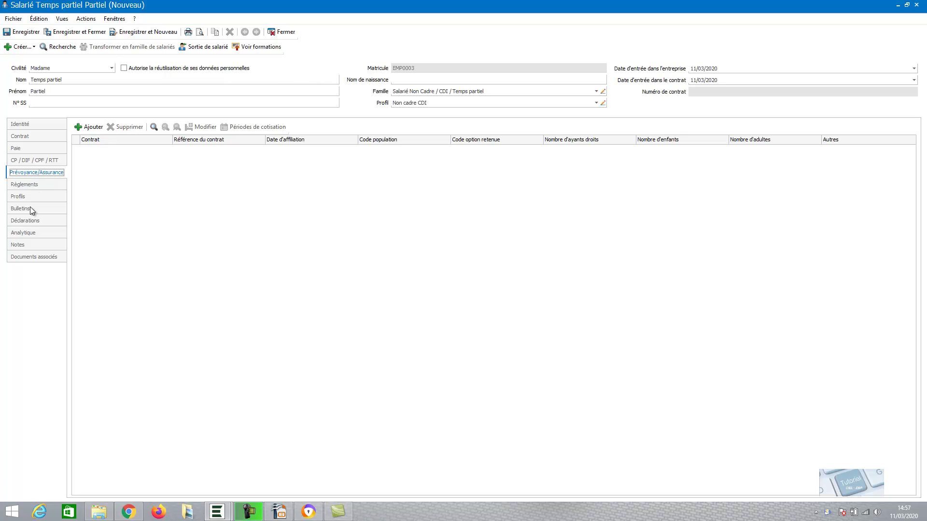
Step: Display the Effectifs, Pôle Emploi, prud'homales elections and payslip option fields of the declarations, and save and close the employee record
click(25, 221)
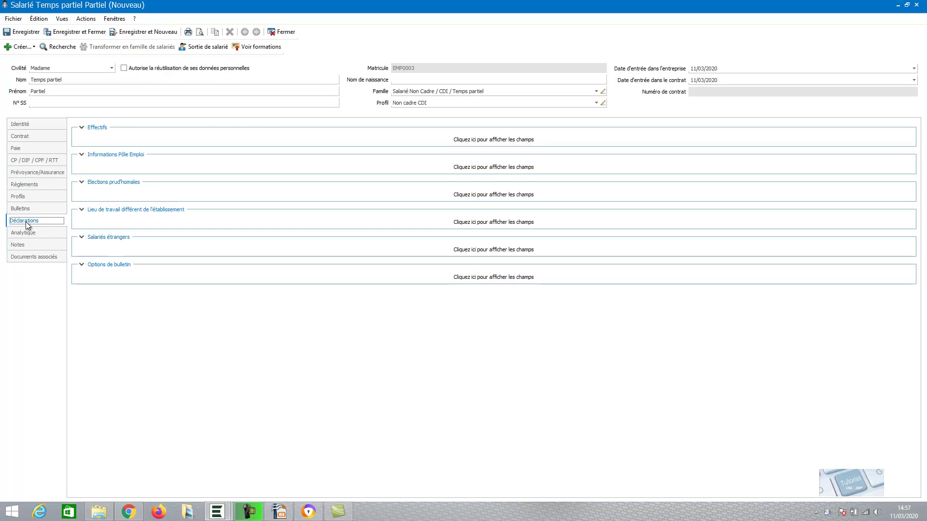
click(512, 141)
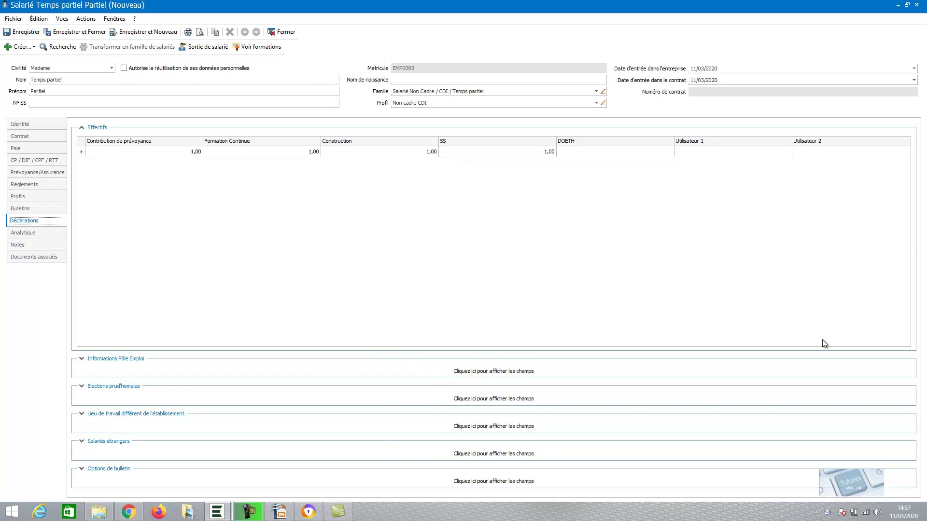
click(485, 340)
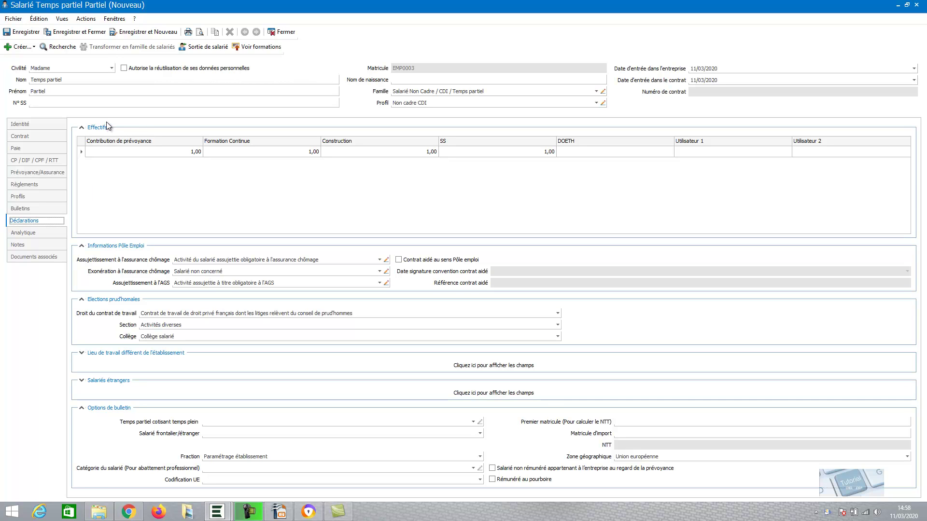
click(83, 32)
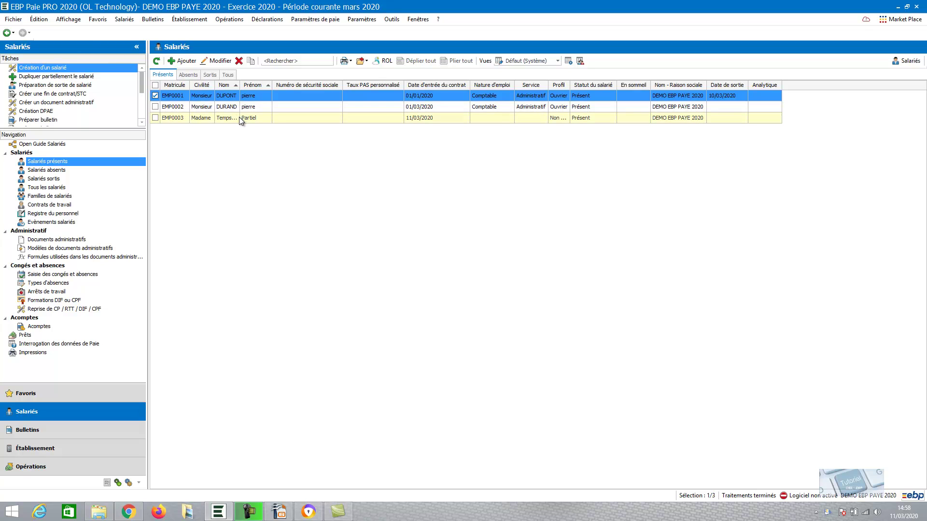
Step: Reopen the part-time employee's record and create a Bulletin de reprise from the profile, continuing the calculation without importing a new CRM
click(239, 118)
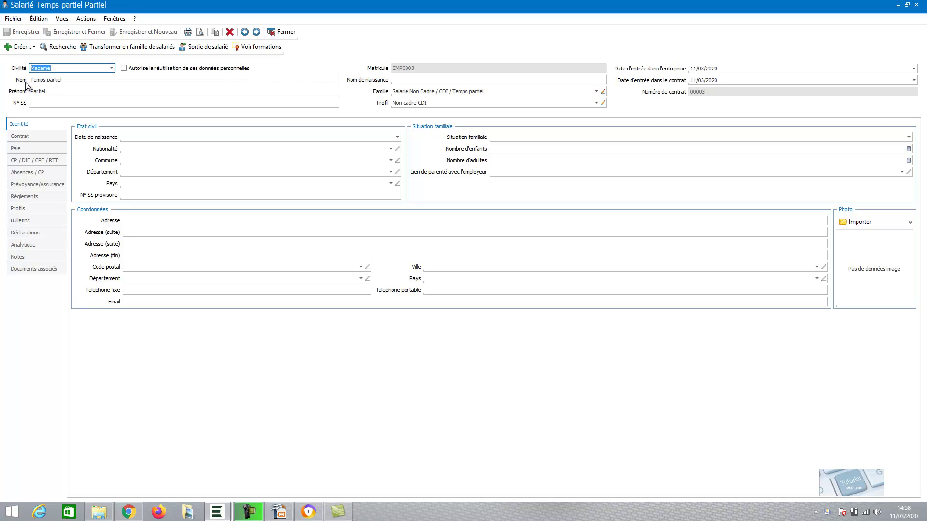
click(22, 47)
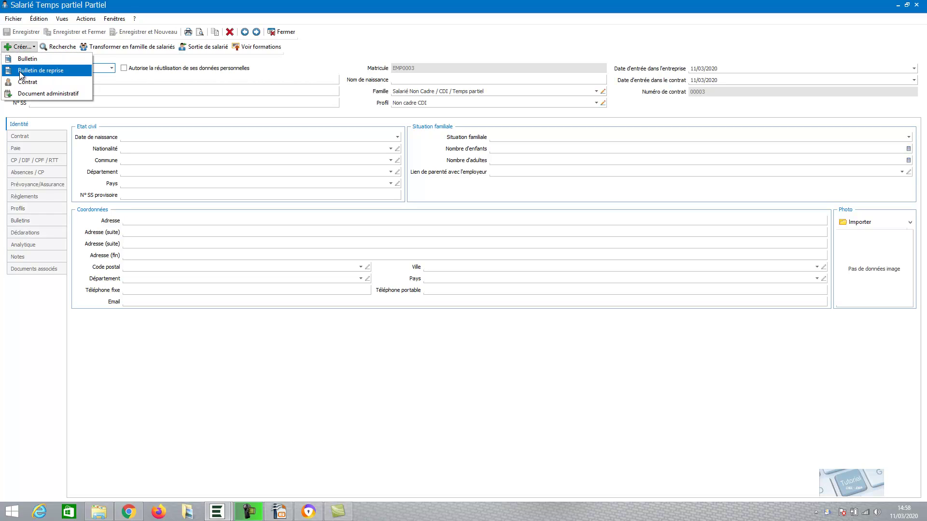
click(30, 73)
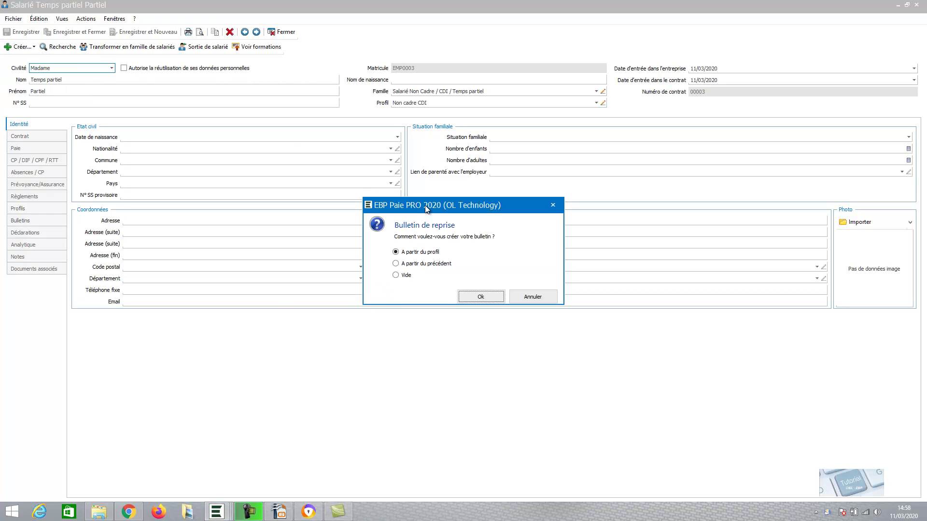
click(481, 297)
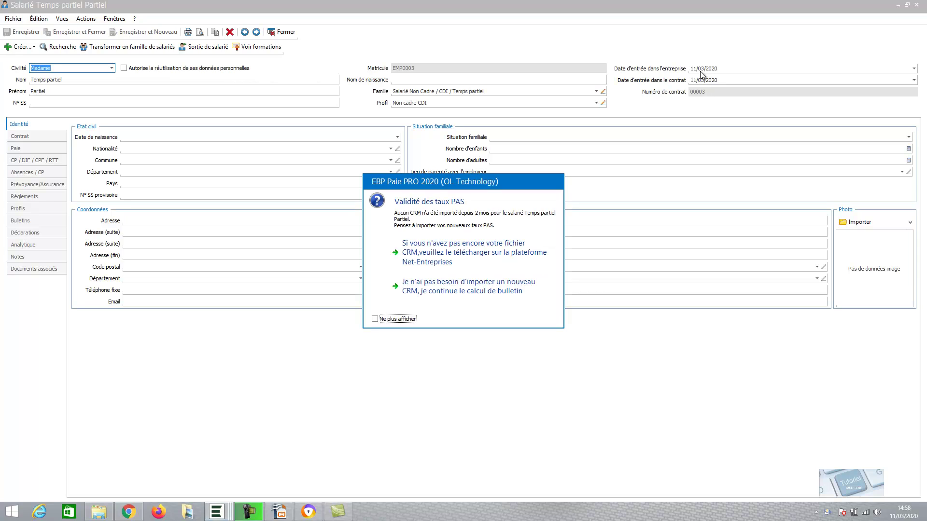
click(509, 292)
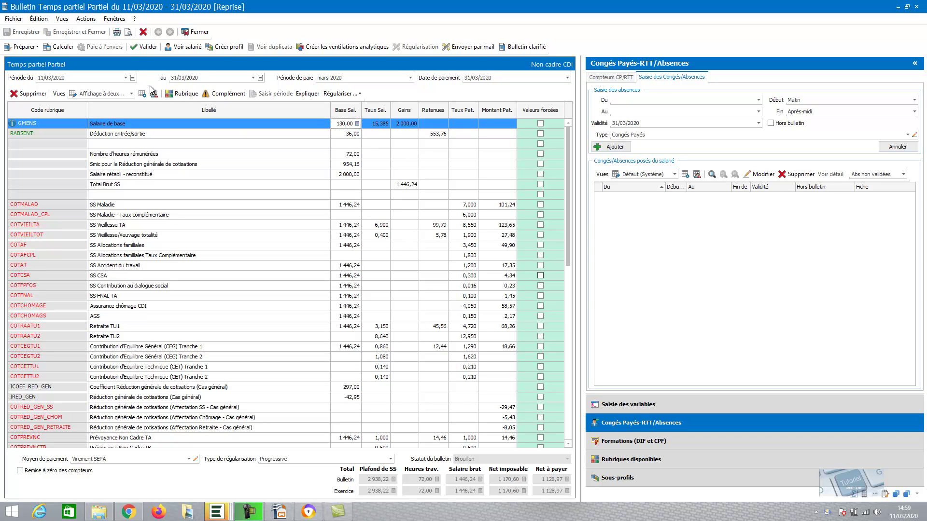
Step: Consult the employee's record from the payslip and remove the Déduction entrée/sortie line (RABSENT) from the payslip
click(188, 47)
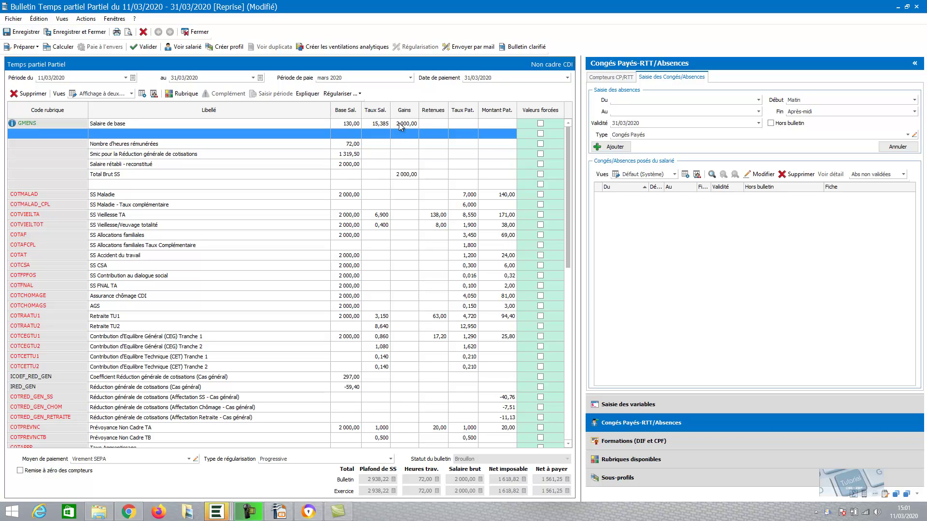
mouse_move(401, 126)
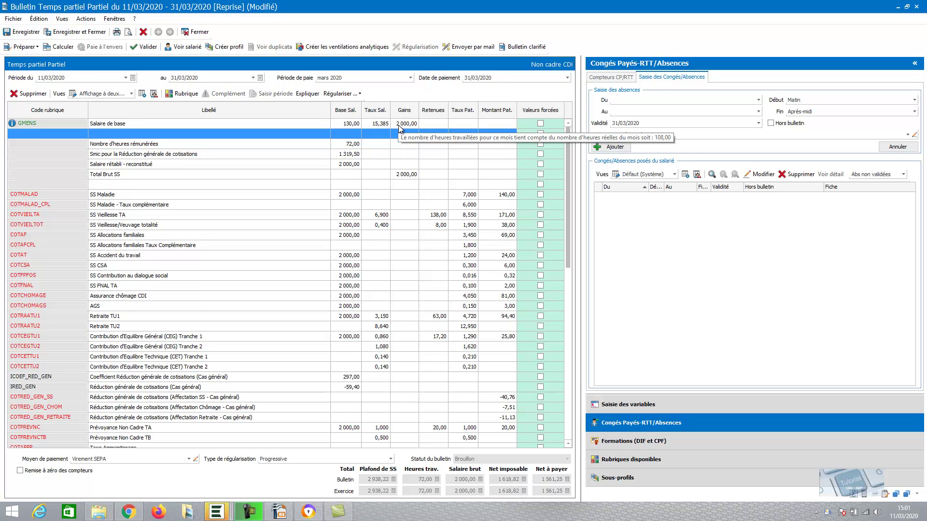